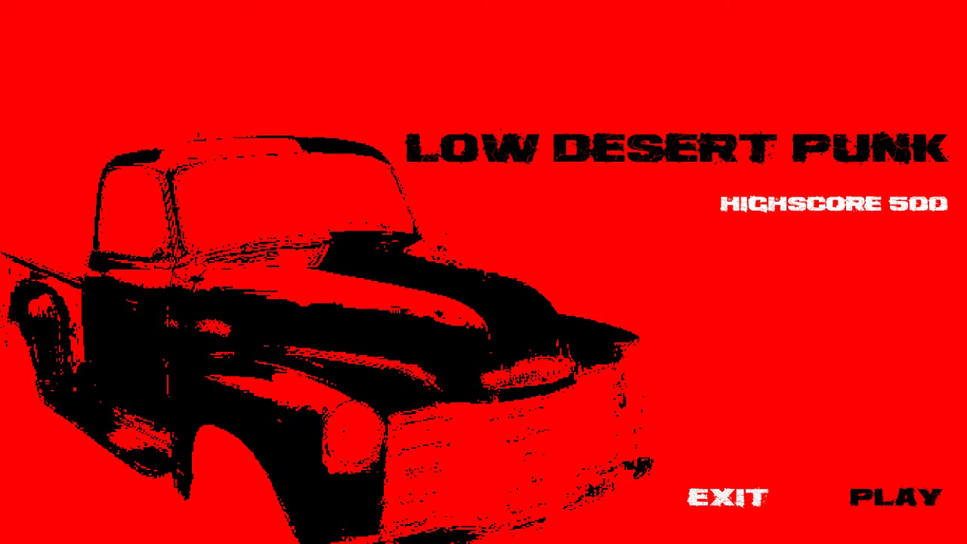
- Start a new game from the title screen and drive the run to its end
{"action": "key", "text": "Return"}
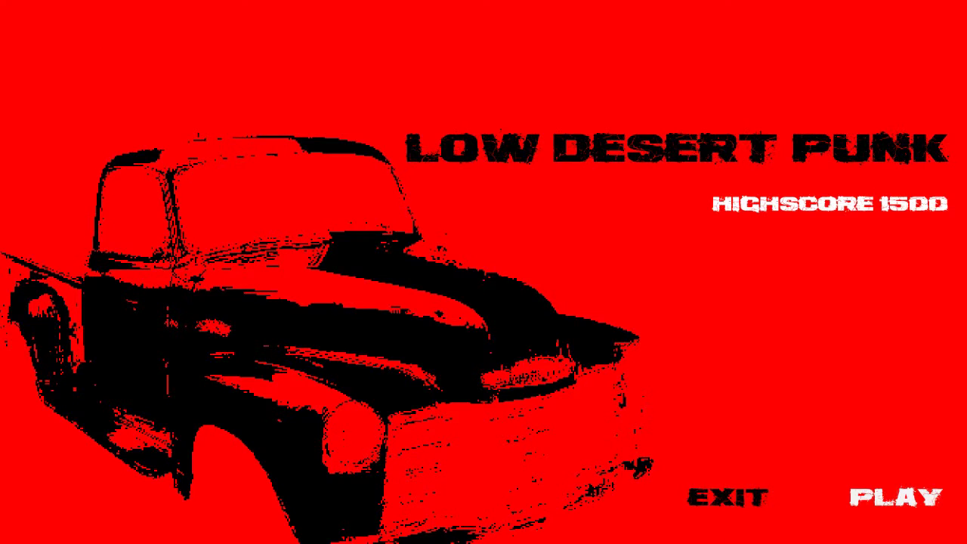
- Select PLAY on the title menu to begin a fresh run
{"action": "key", "text": "Return"}
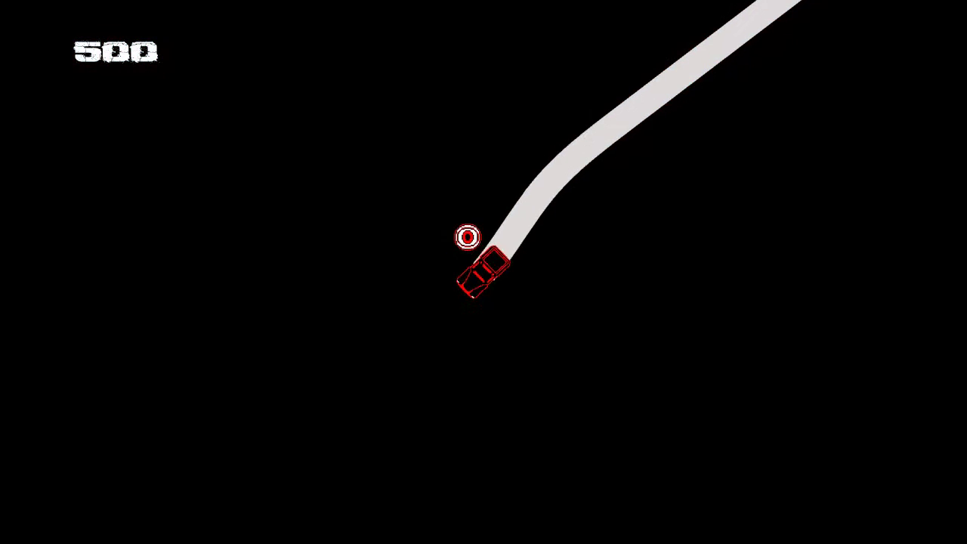
{"action": "key", "text": "Right"}
- Turn the truck north, loop left, then weave into targets to reach 1000 points
{"action": "key", "text": "Left"}
{"action": "key", "text": "Left"}
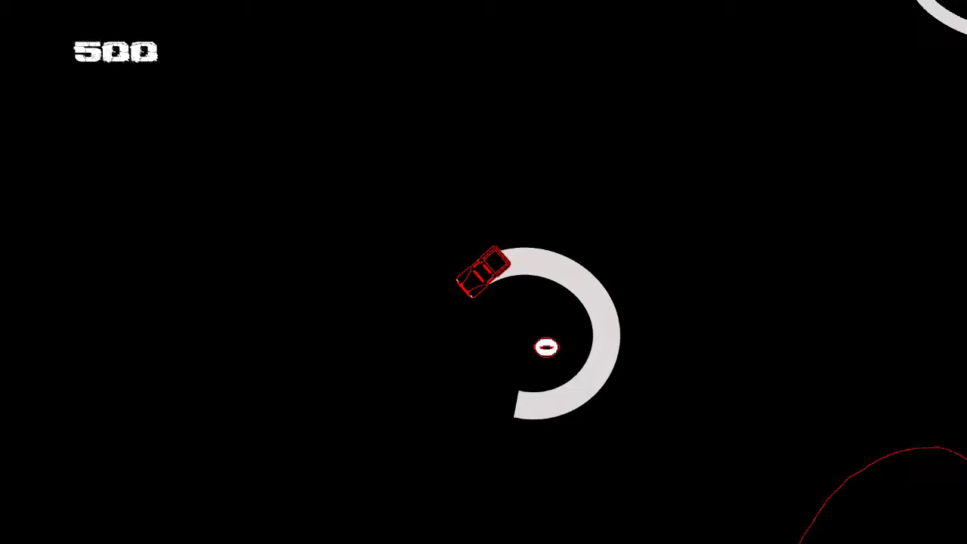
{"action": "key", "text": "Left"}
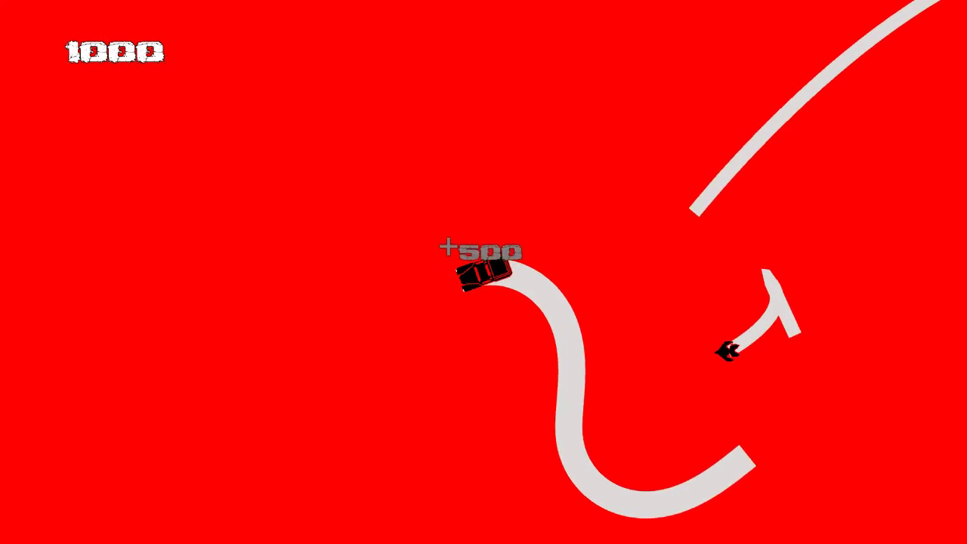
{"action": "key", "text": "Right"}
{"action": "key", "text": "Left"}
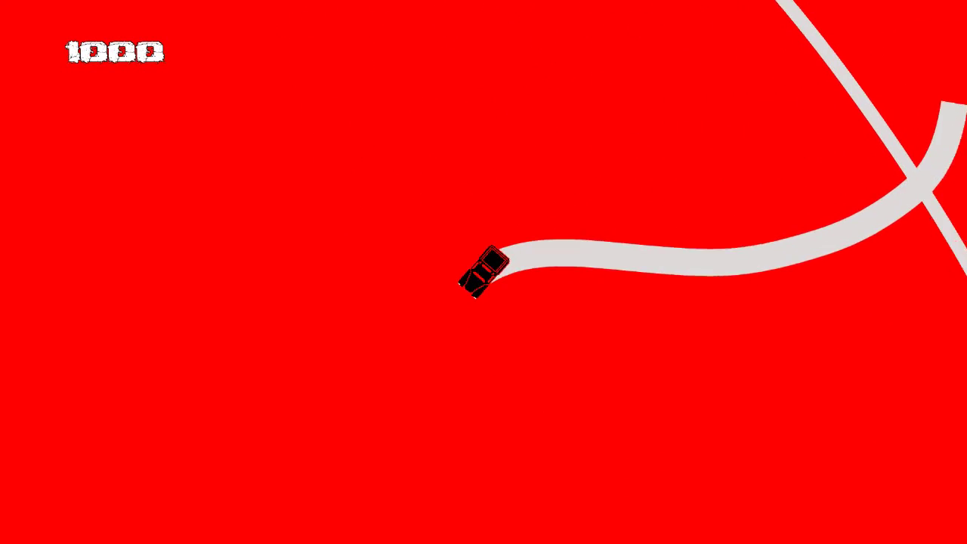